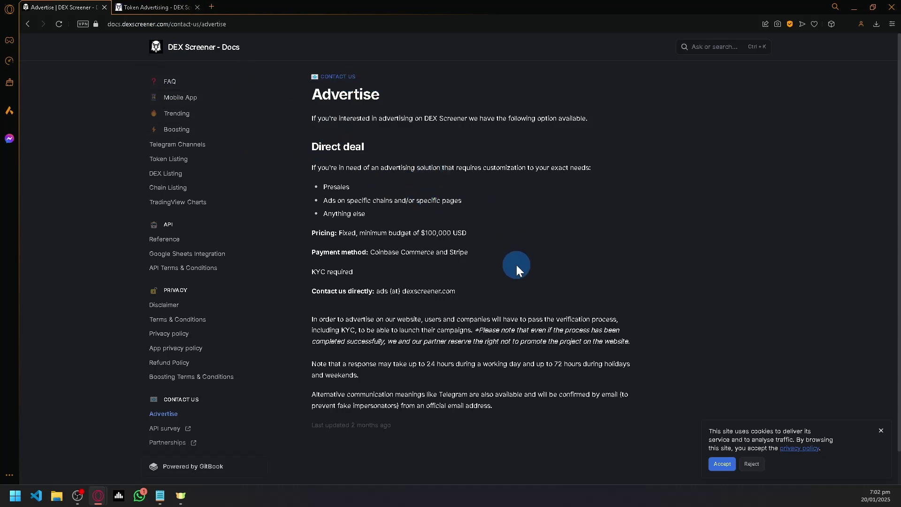
scroll(516, 265, down, 1)
scroll(512, 263, up, 1)
Enlarge the Advertise docs page text twice for reading, then reset it to normal size
key(ctrl+plus)
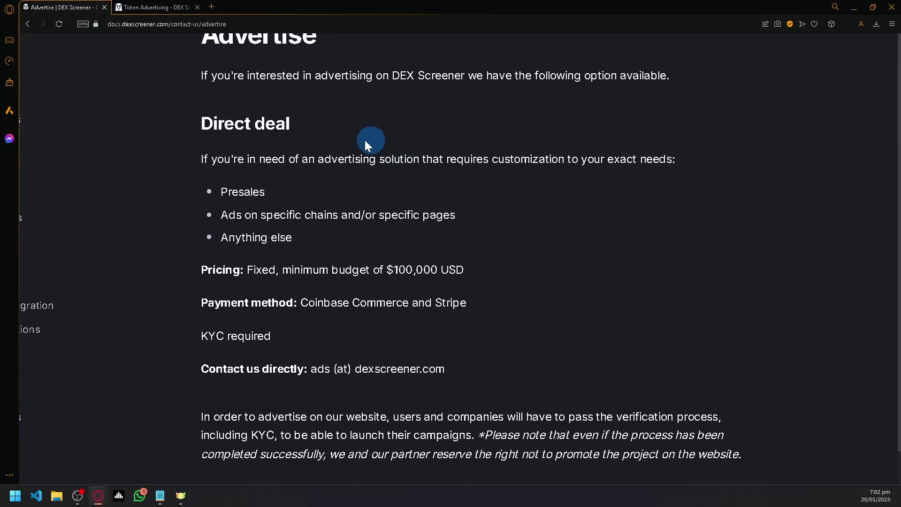
key(ctrl+plus)
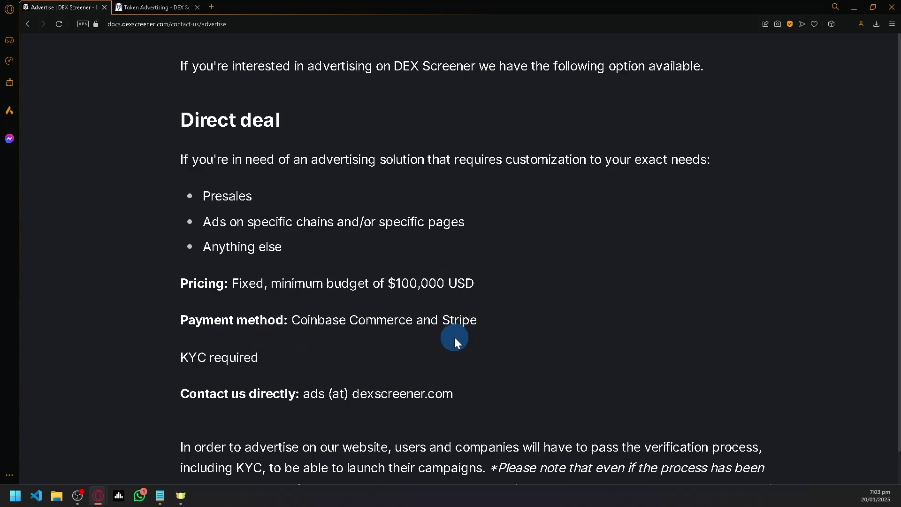
scroll(456, 338, down, 2)
scroll(454, 336, down, 1)
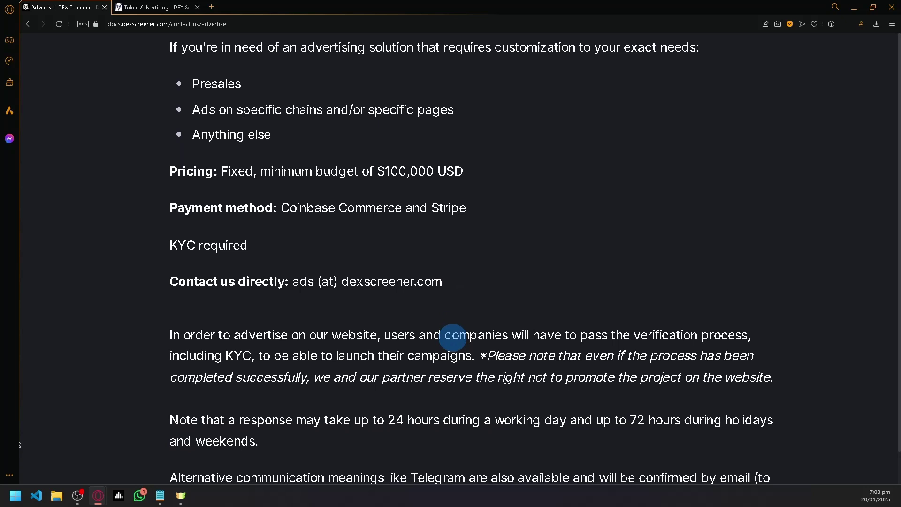
key(ctrl+0)
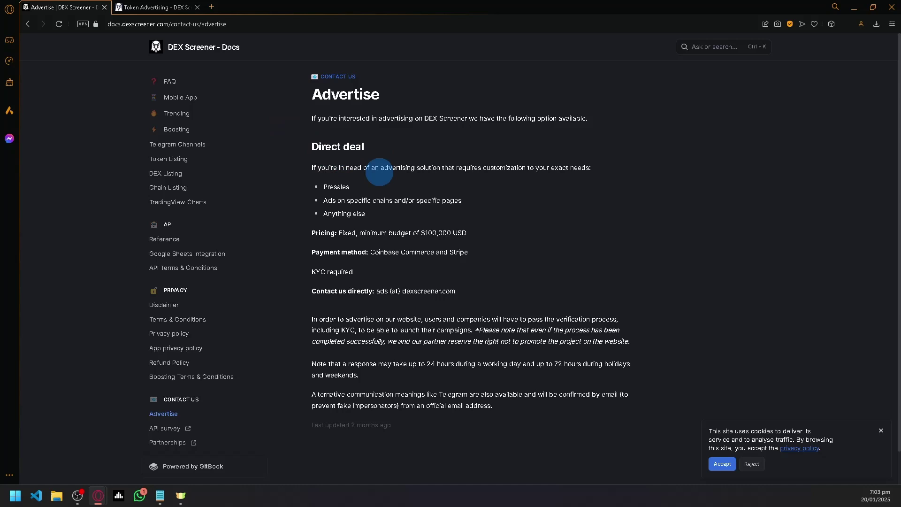
Switch between the Advertise docs and Token Advertising tabs, ending on the $299 order offer
click(155, 7)
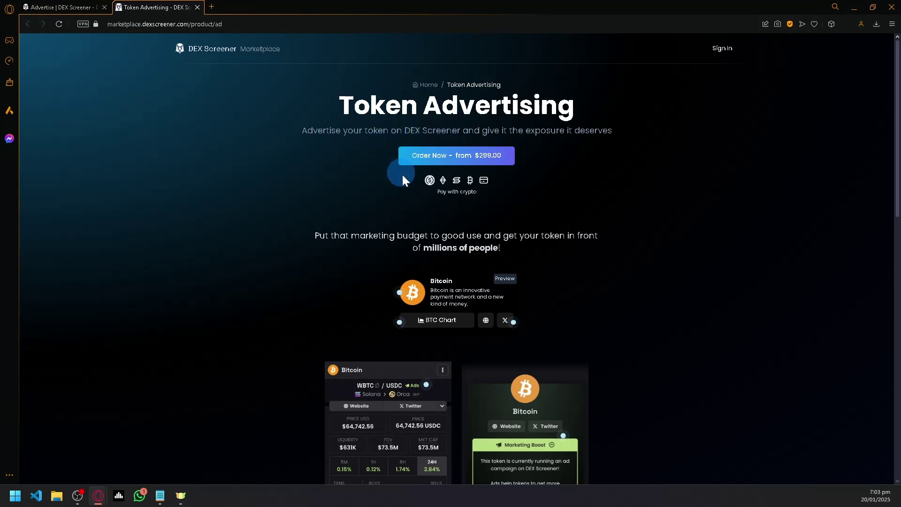
scroll(434, 263, down, 2)
scroll(433, 263, down, 2)
scroll(433, 269, up, 2)
scroll(579, 289, up, 3)
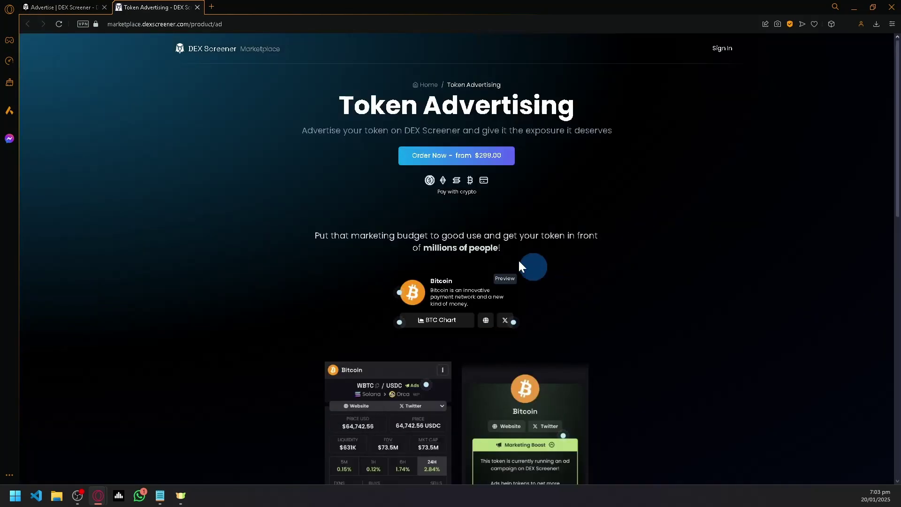
click(60, 5)
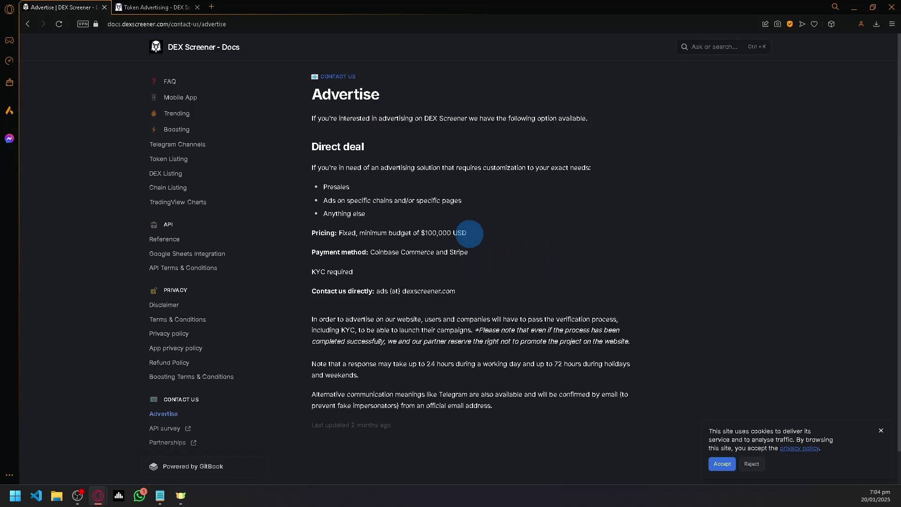
click(152, 7)
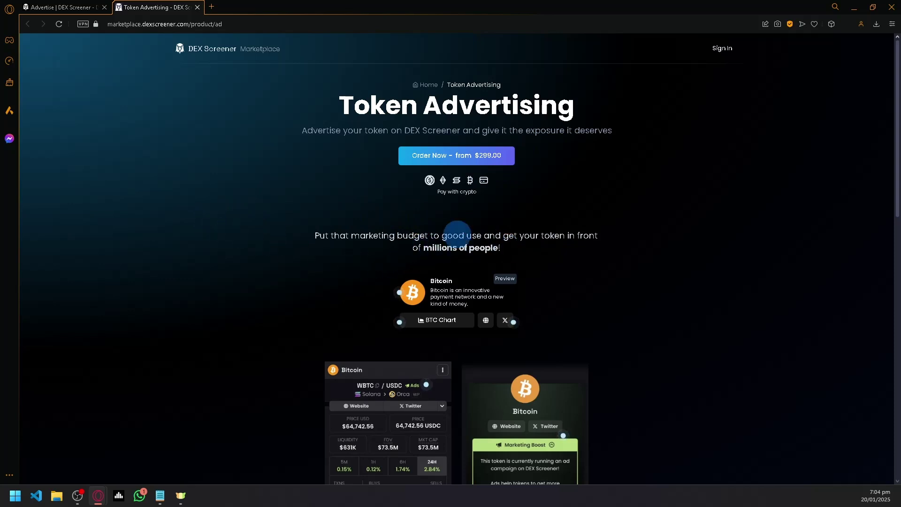
click(60, 7)
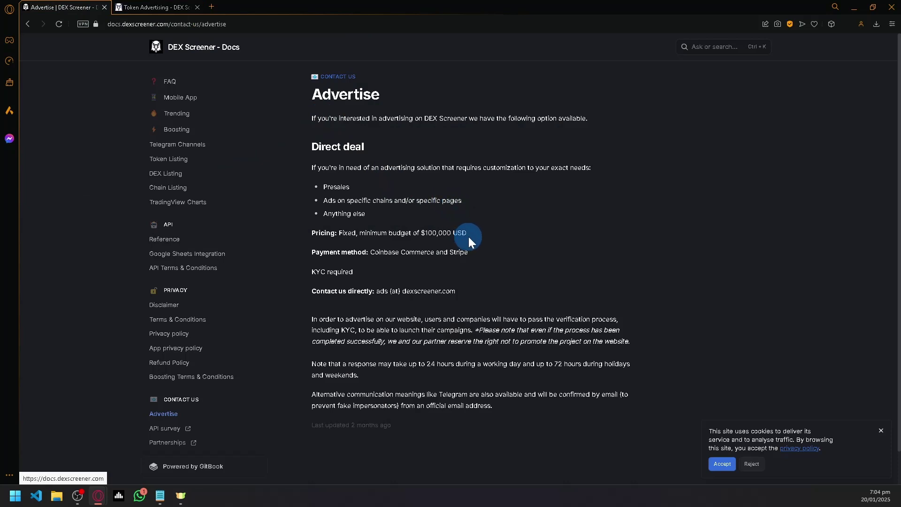
click(151, 7)
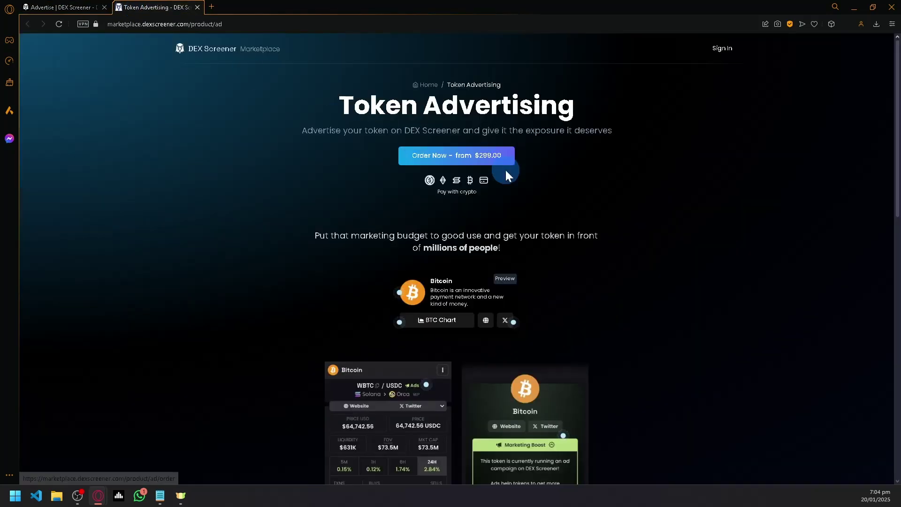